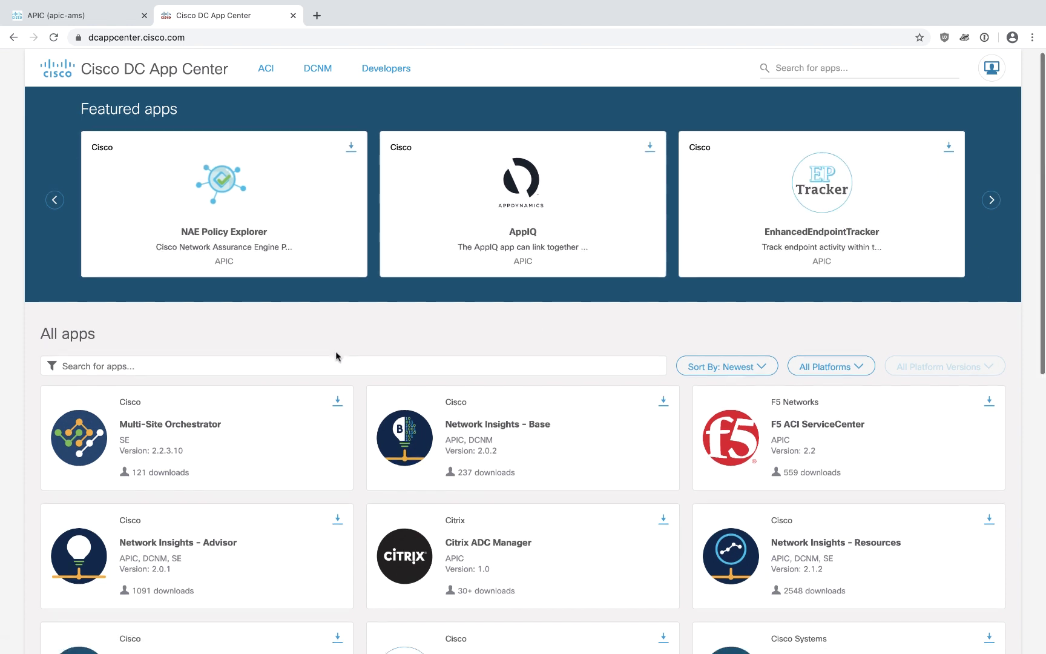
# Switch to APIC, enable the Cisco Application Services Engine app and begin its initial setup.
pyautogui.scroll(-2, 337, 356)
pyautogui.scroll(-2, 336, 356)
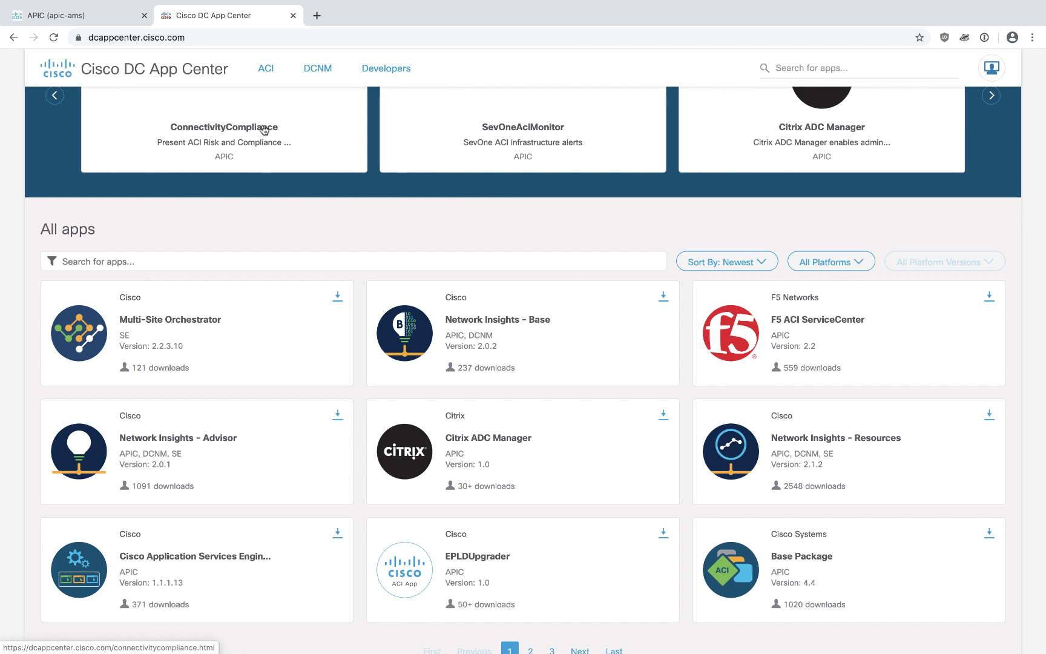
pyautogui.click(94, 17)
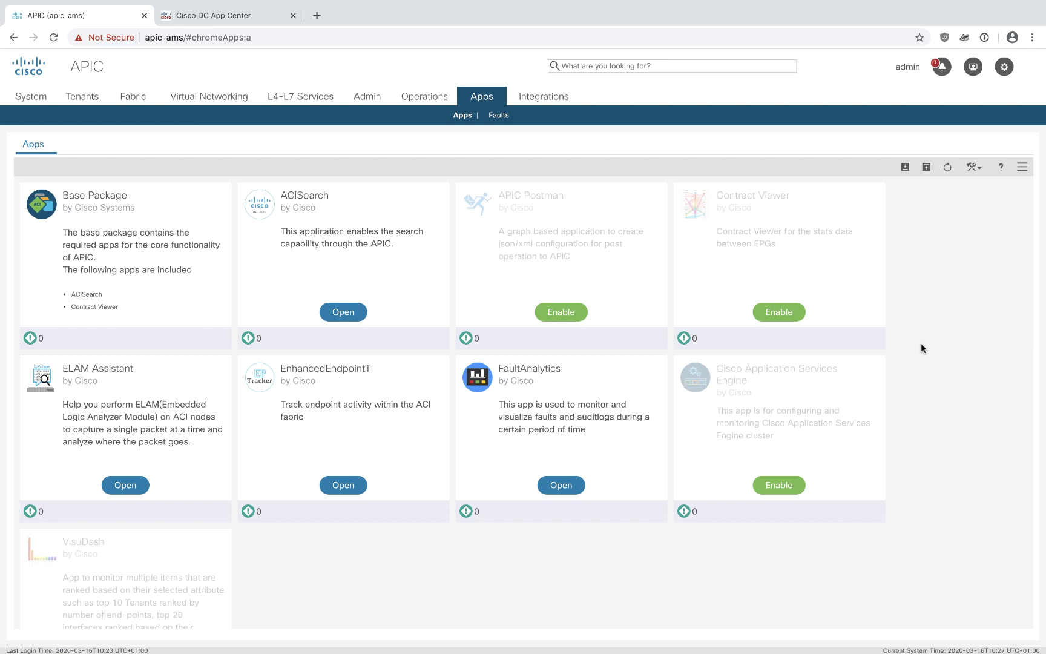
pyautogui.click(780, 484)
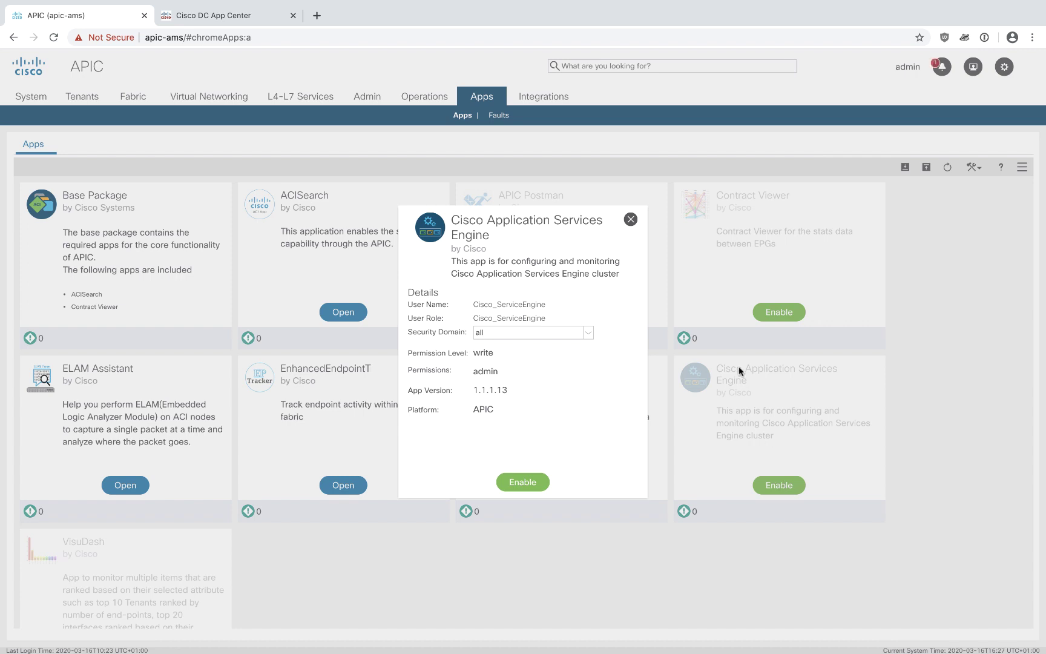
pyautogui.click(526, 482)
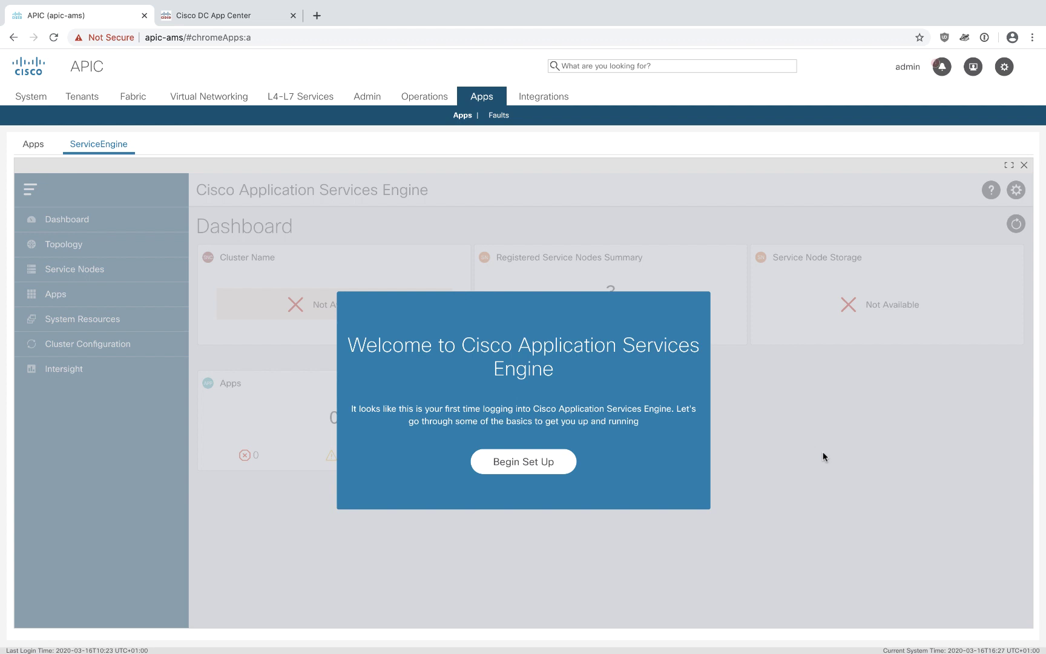
pyautogui.click(527, 461)
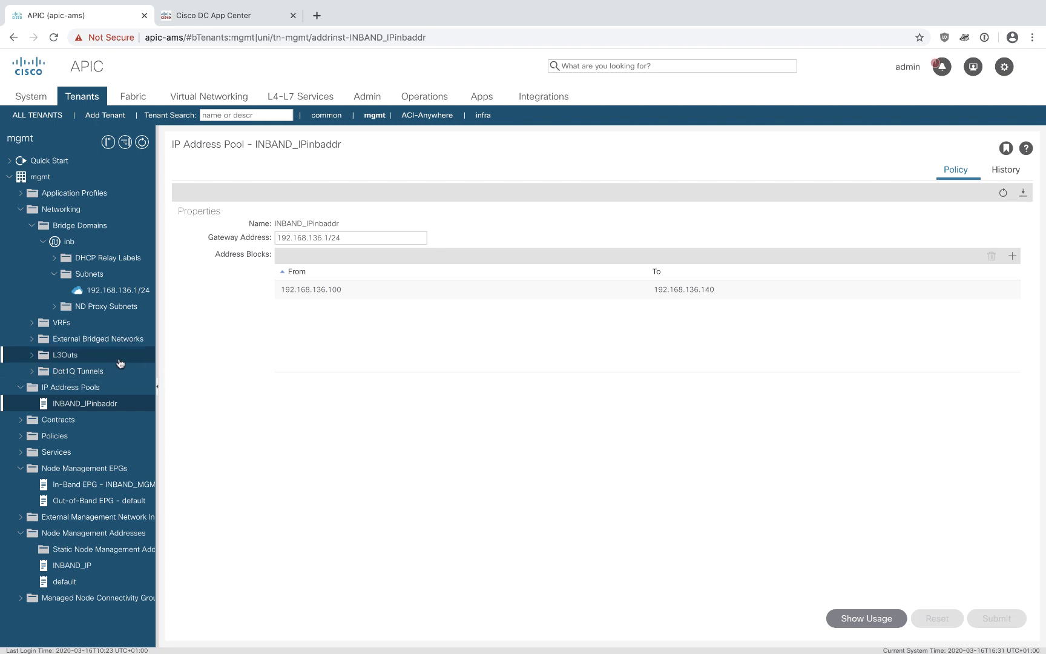
# Inspect the in-band EPG and the INBAND_IP node management addresses in tenant mgmt, and recheck Fabric In-Band Connectivity in the Service Engine setup.
pyautogui.click(68, 493)
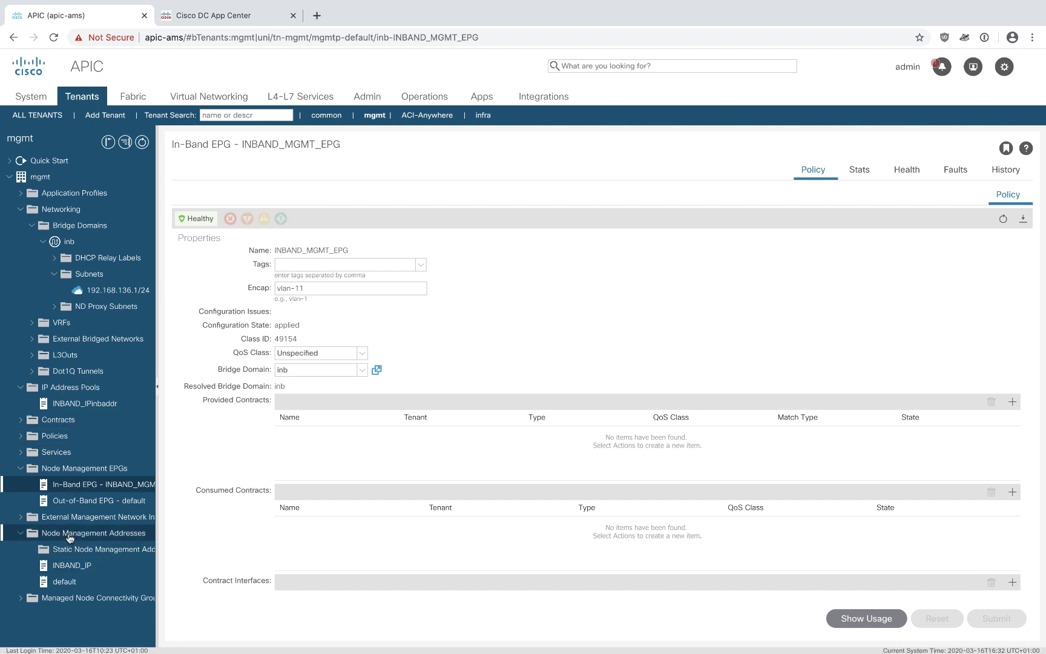
pyautogui.click(67, 569)
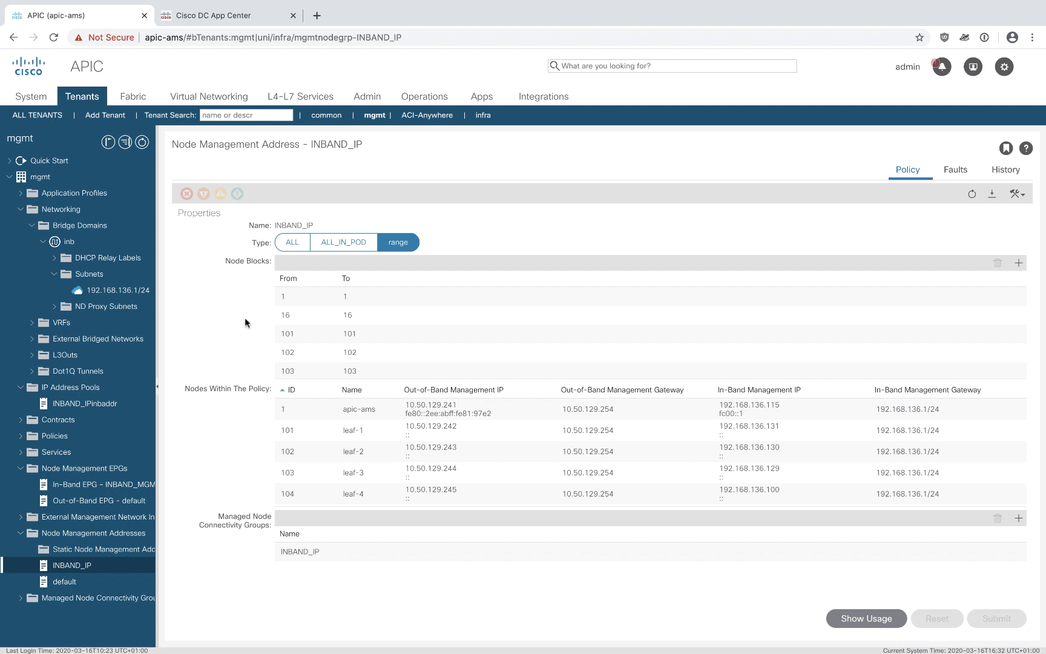
pyautogui.click(481, 99)
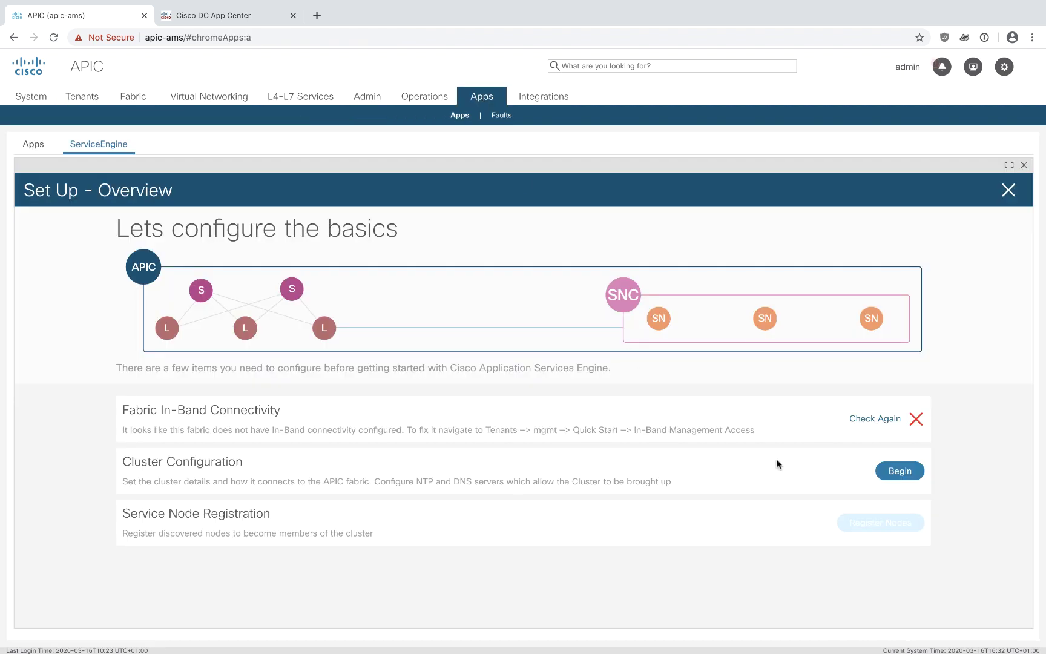
pyautogui.click(871, 418)
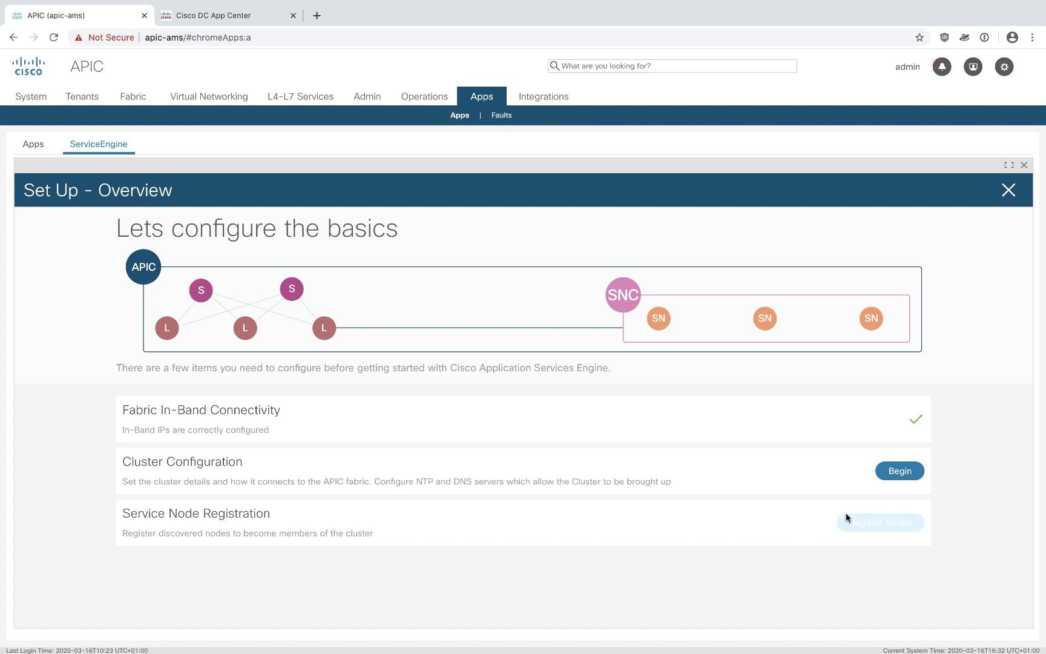
# Begin the cluster configuration and go through its cluster name, password and in-band management gateway fields.
pyautogui.click(904, 471)
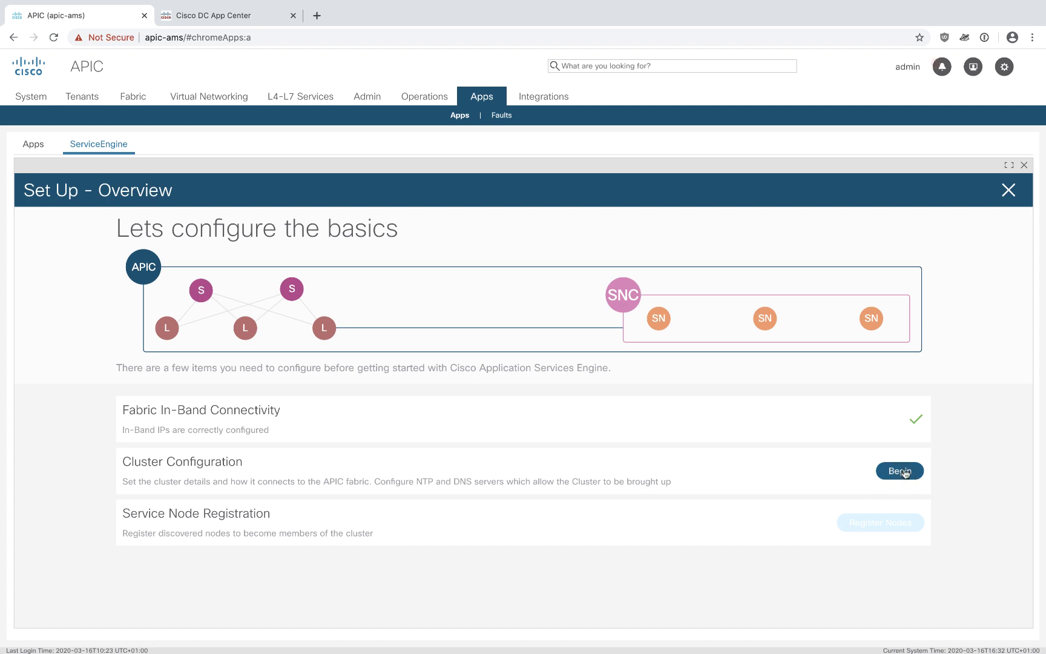
pyautogui.scroll(-5, 891, 388)
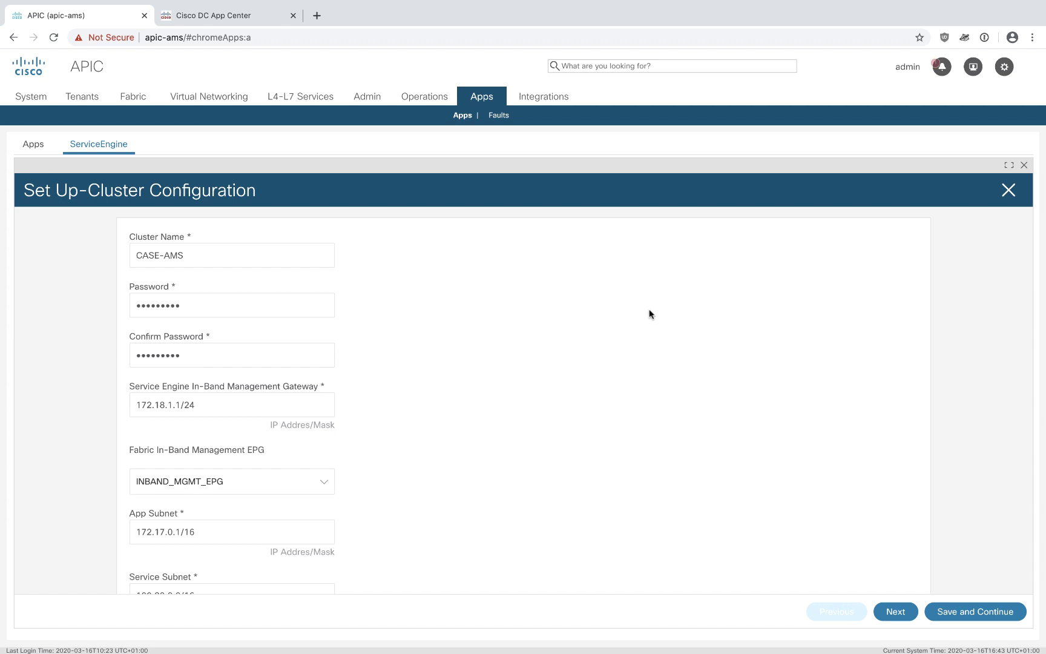
pyautogui.click(221, 252)
pyautogui.click(206, 306)
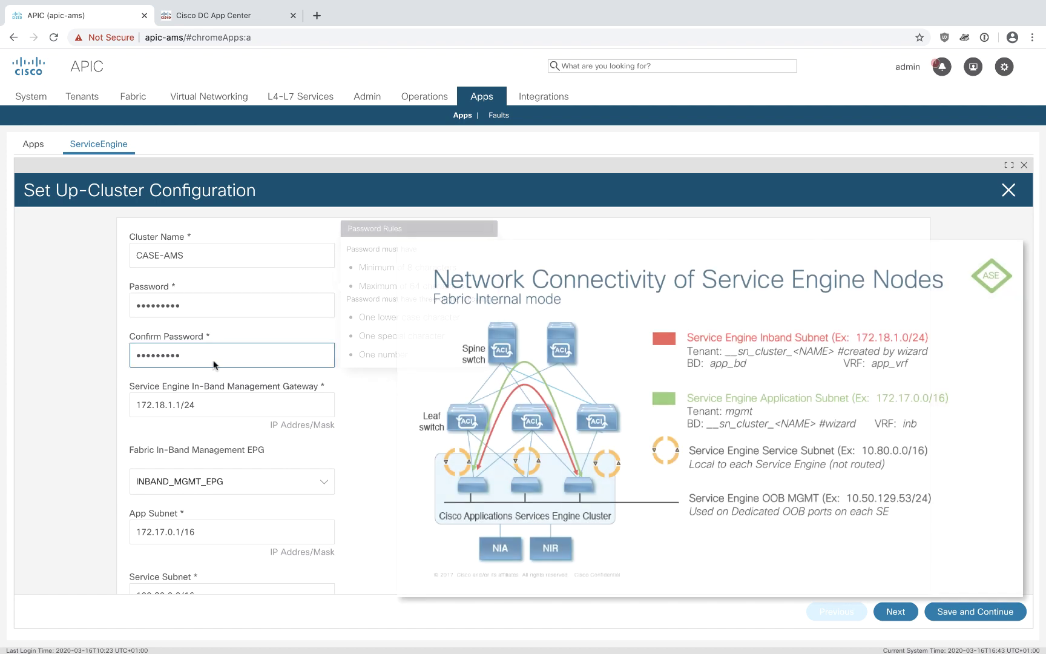
pyautogui.click(213, 407)
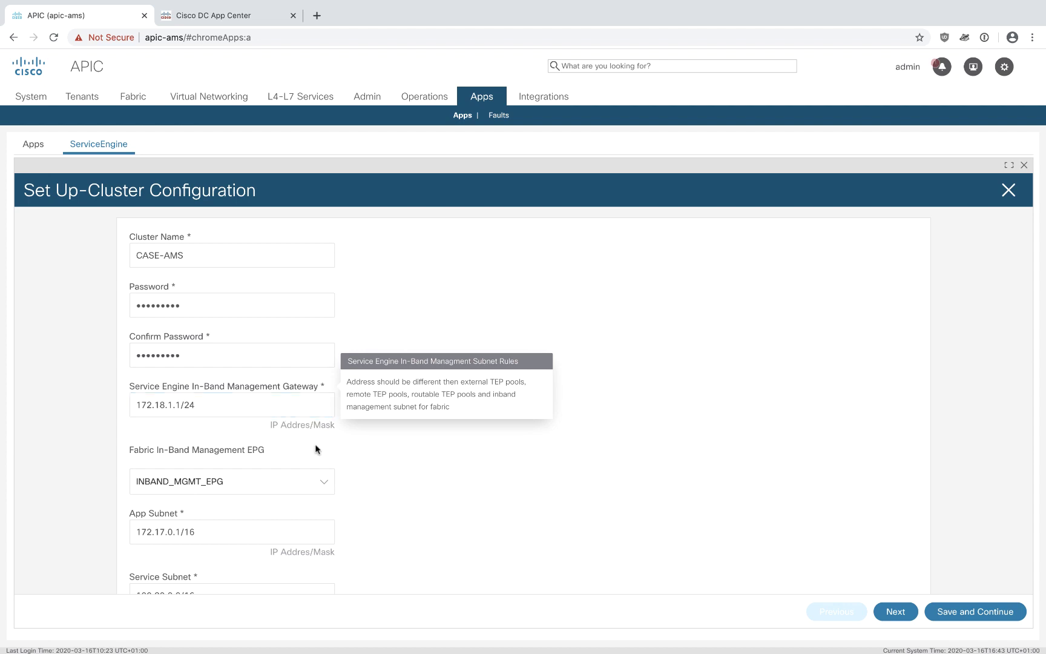
pyautogui.click(408, 486)
# Check the cluster's fabric in-band management EPG, app subnet, service subnet and VLAN range.
pyautogui.scroll(-2, 397, 477)
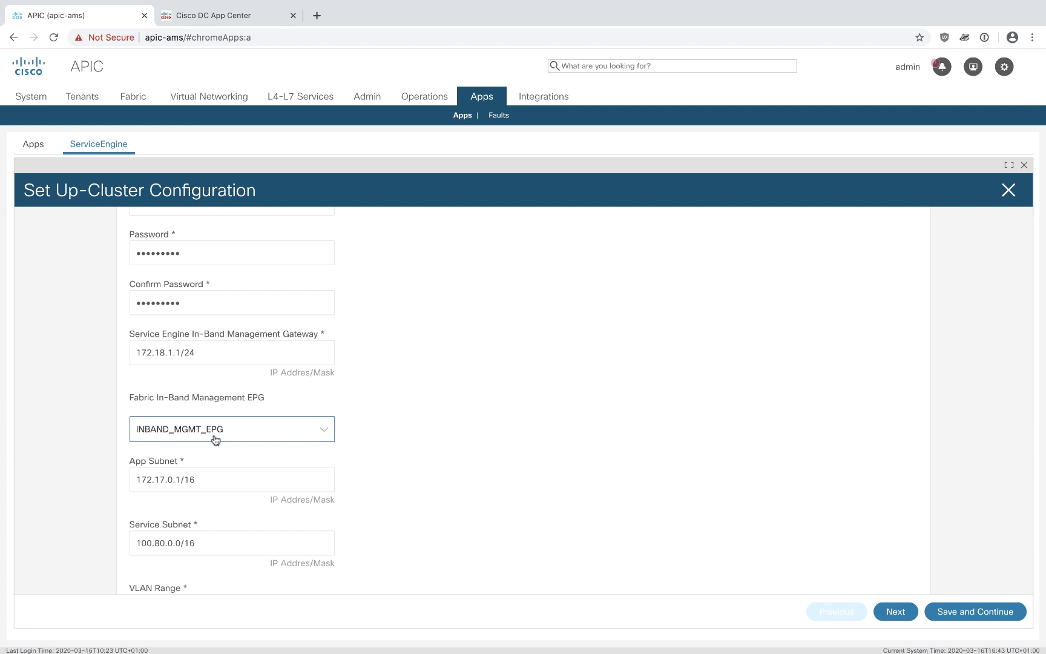
pyautogui.scroll(-2, 351, 454)
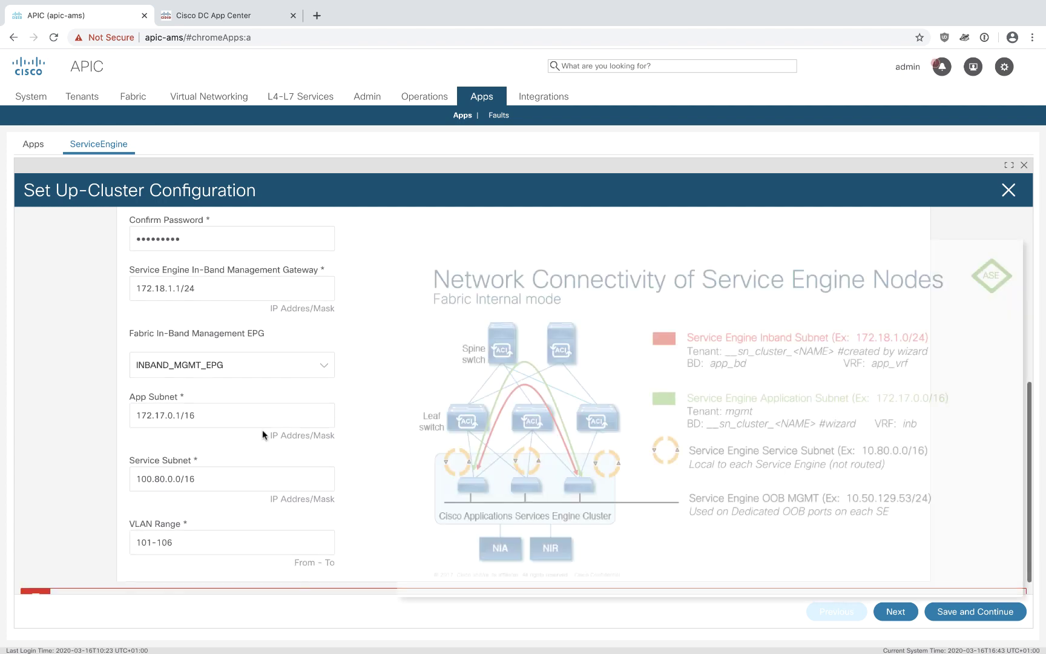
pyautogui.click(234, 414)
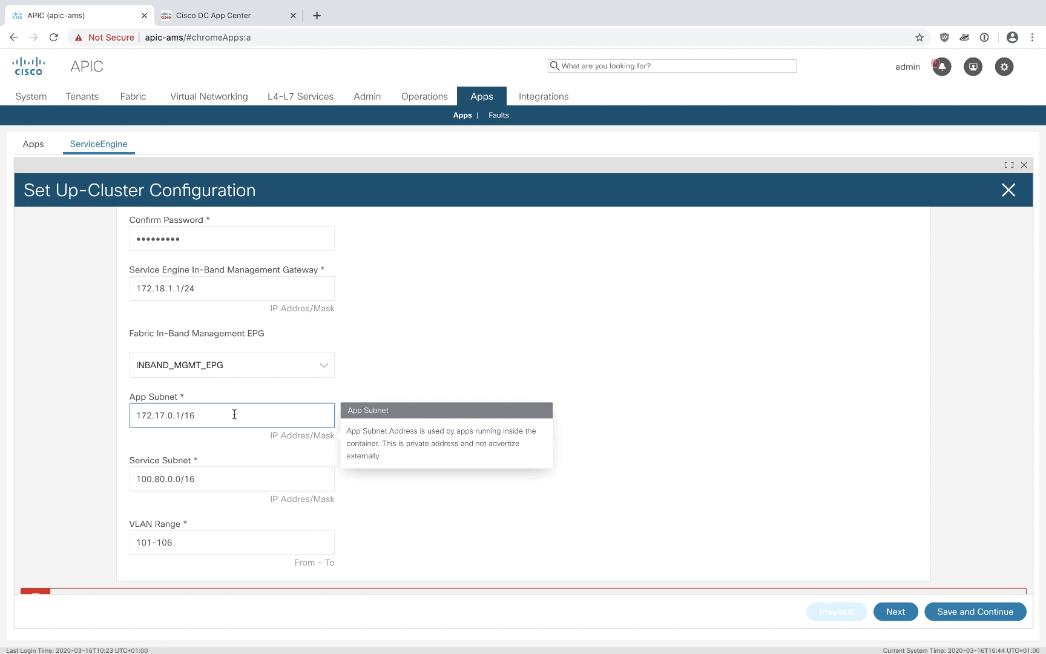
pyautogui.click(226, 478)
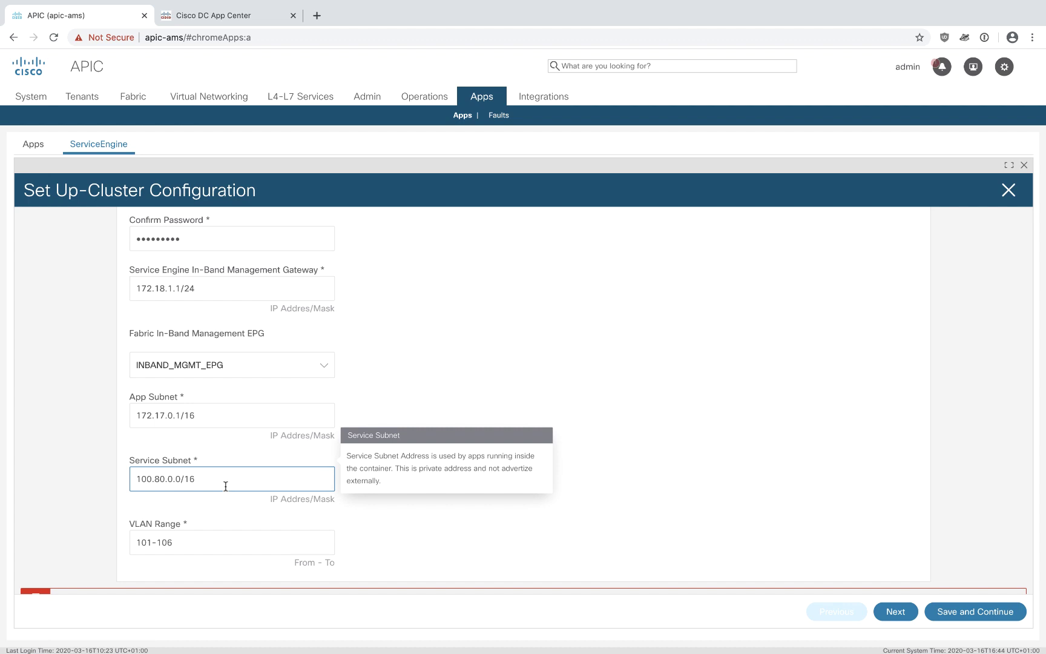
pyautogui.click(216, 537)
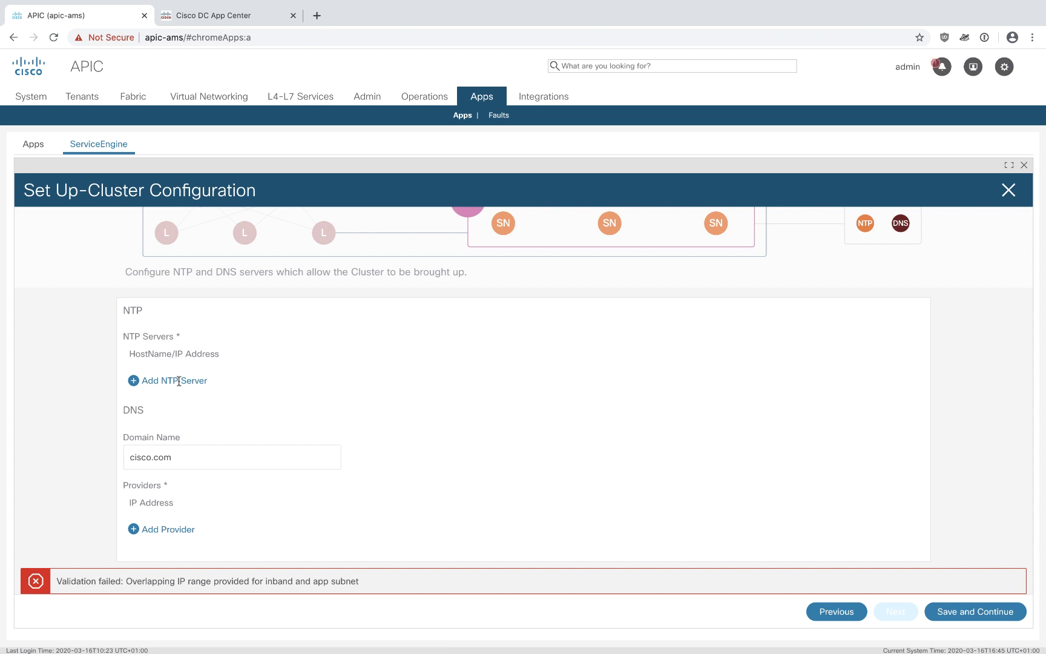
# Add 173.38.201.67 as an NTP server in the cluster configuration.
pyautogui.click(133, 380)
pyautogui.write('173.38.201.67')
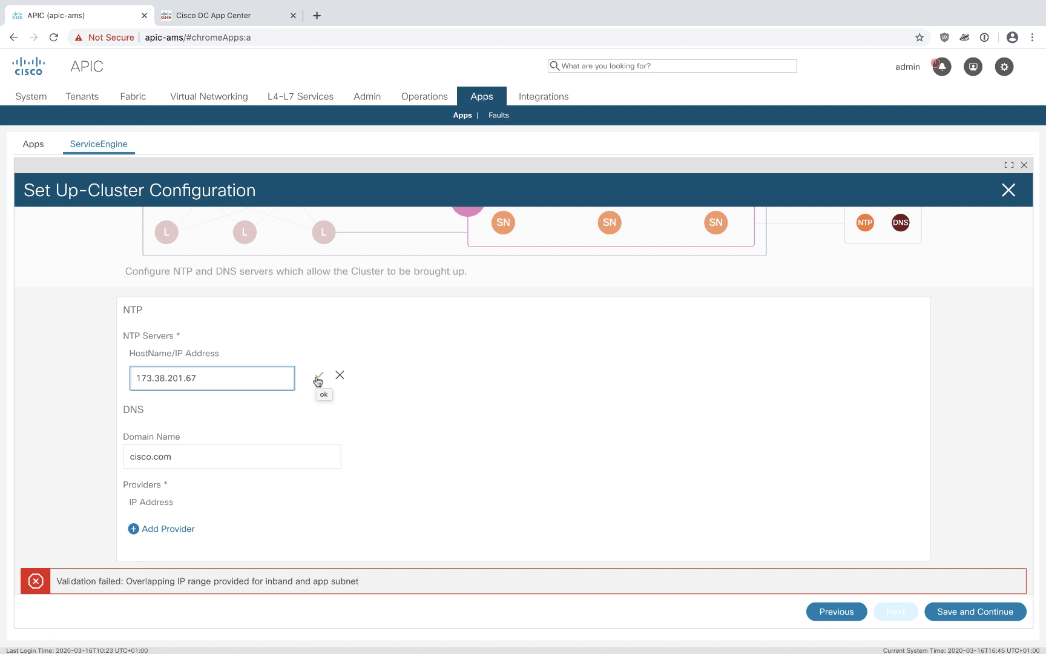
pyautogui.click(318, 380)
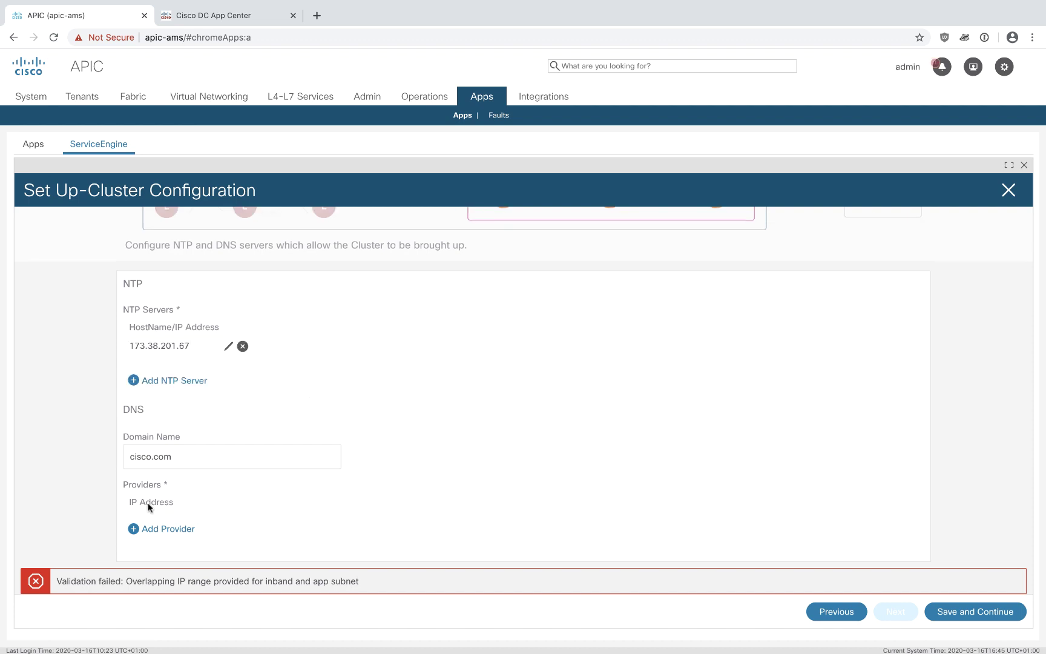
# Add 173.38.200.100 as a DNS provider in the cluster configuration.
pyautogui.click(134, 528)
pyautogui.click(154, 523)
pyautogui.write('173.38.200.100')
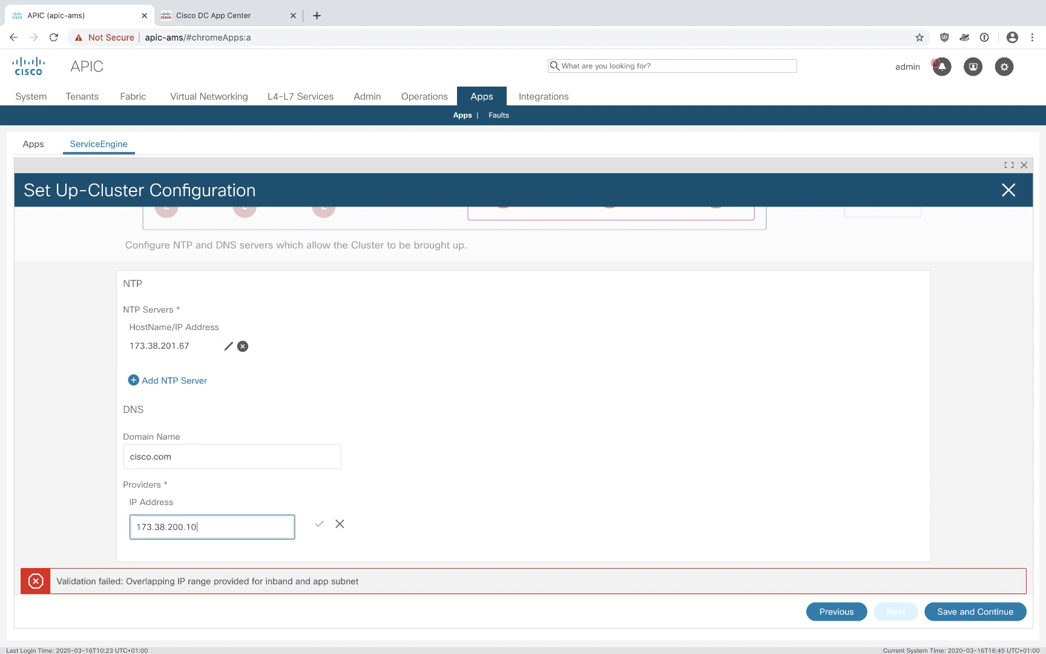
pyautogui.click(320, 527)
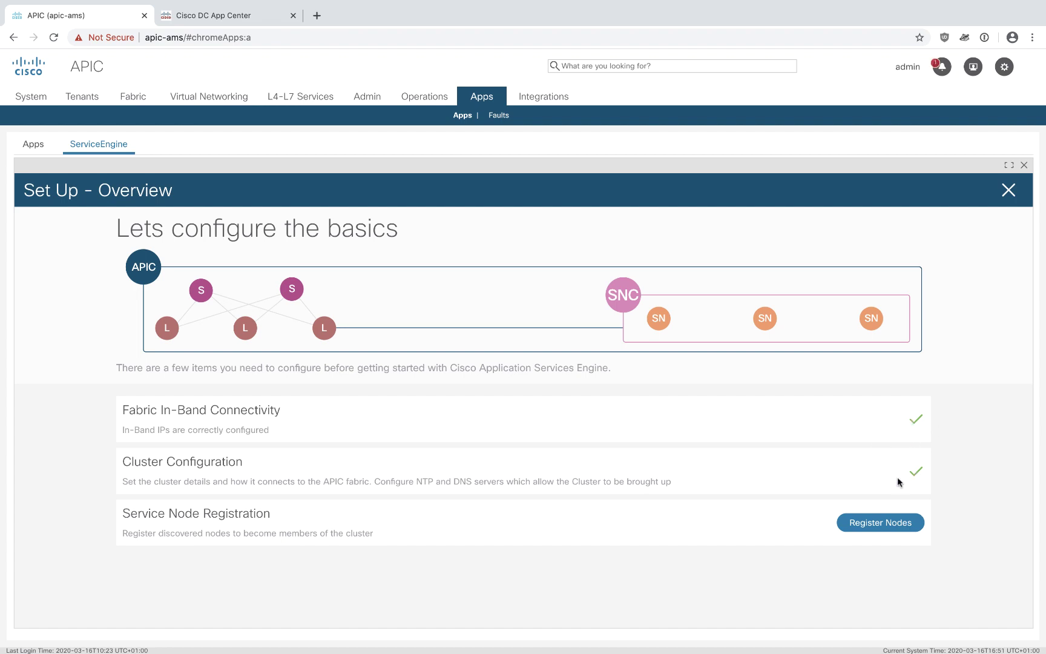
# Register the first pending service node as CASE-01 with in-band IP 172.18.1.10, out-of-band IP 10.50.129.53/24 and out-of-band gateway 10.50.129.254.
pyautogui.click(865, 524)
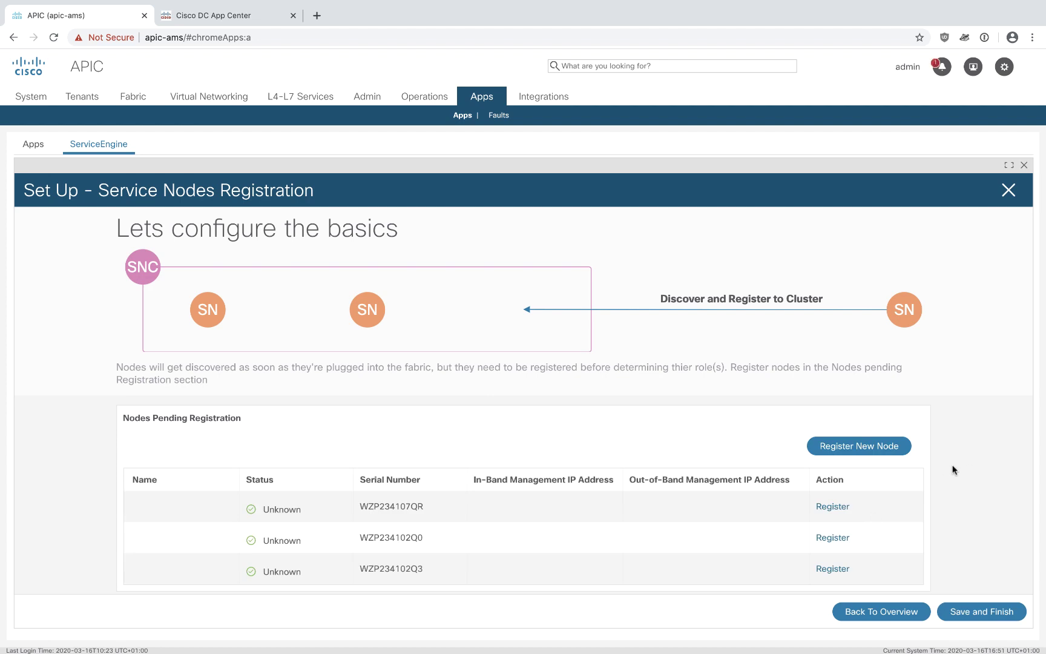
pyautogui.scroll(-1, 954, 470)
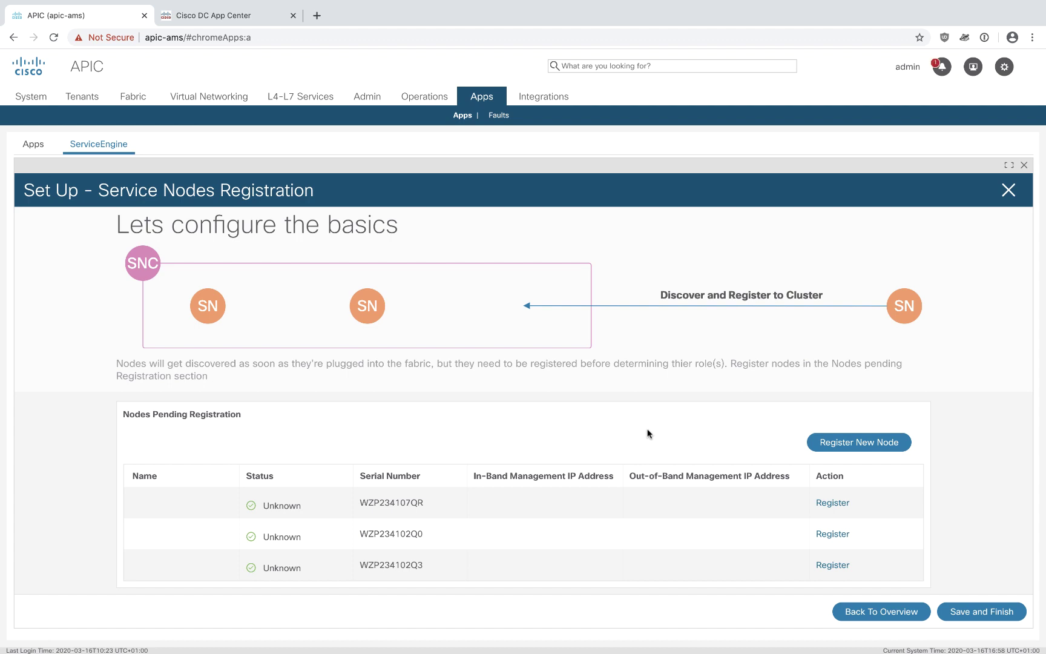
pyautogui.click(832, 503)
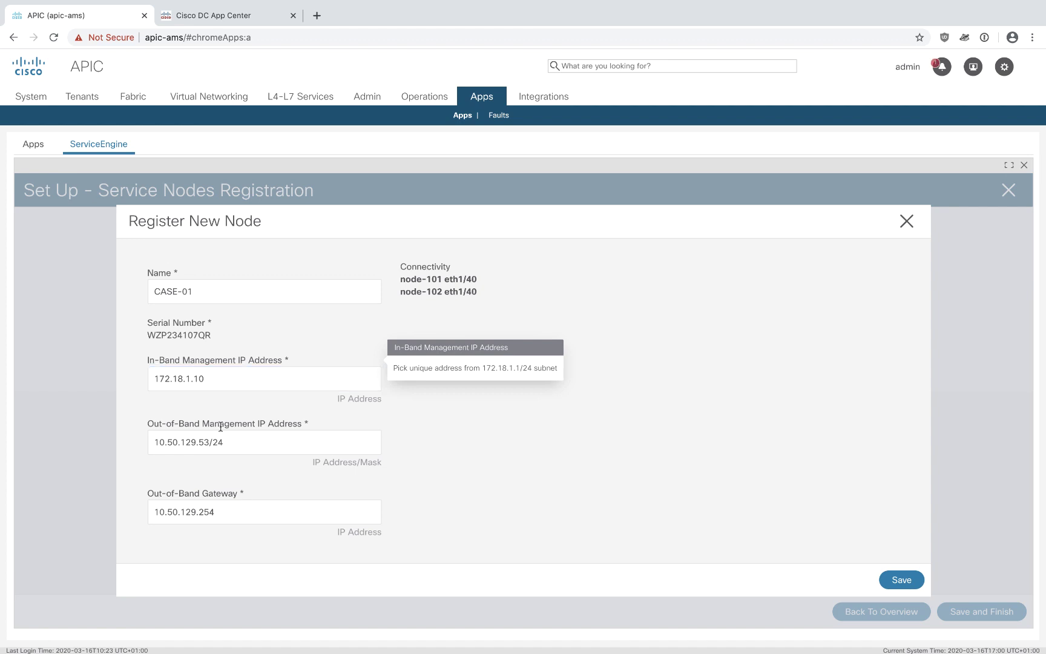
pyautogui.click(243, 441)
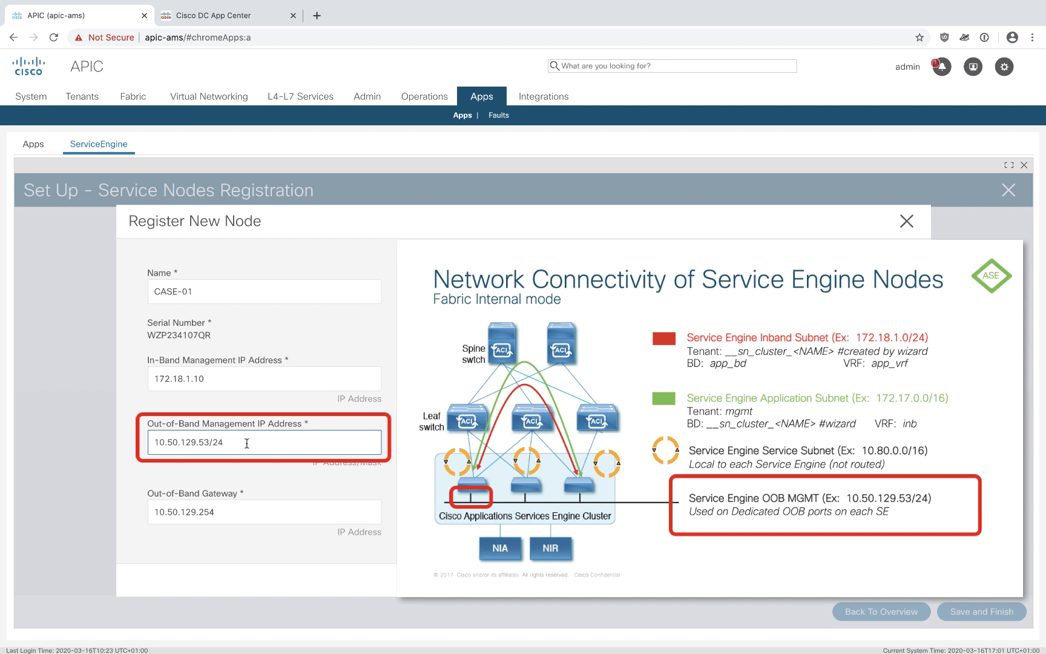
pyautogui.click(228, 512)
pyautogui.click(542, 471)
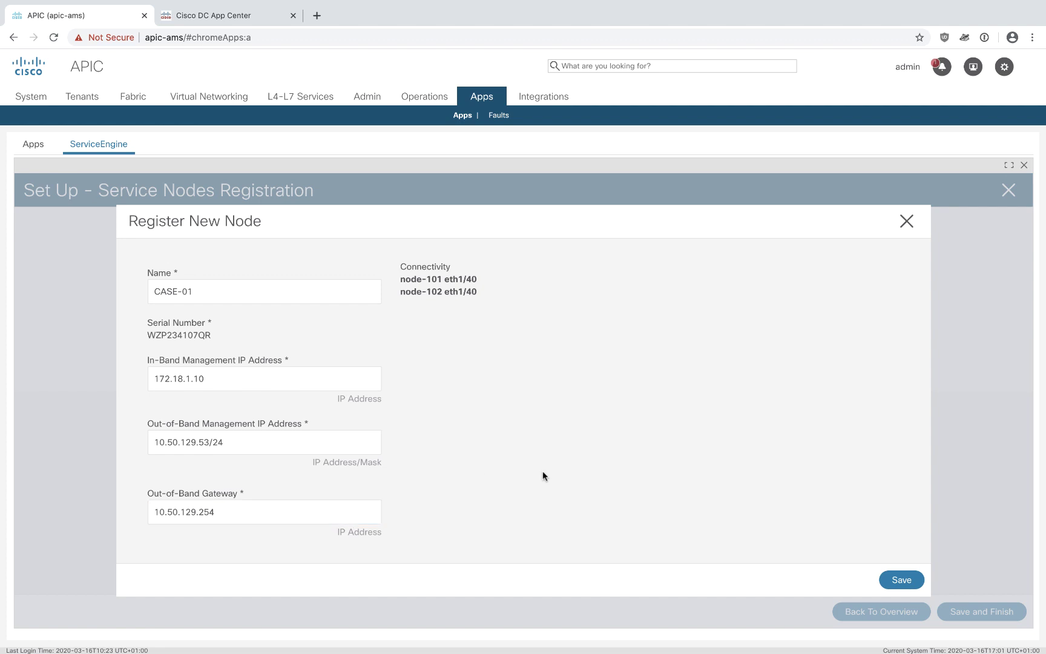
pyautogui.click(900, 580)
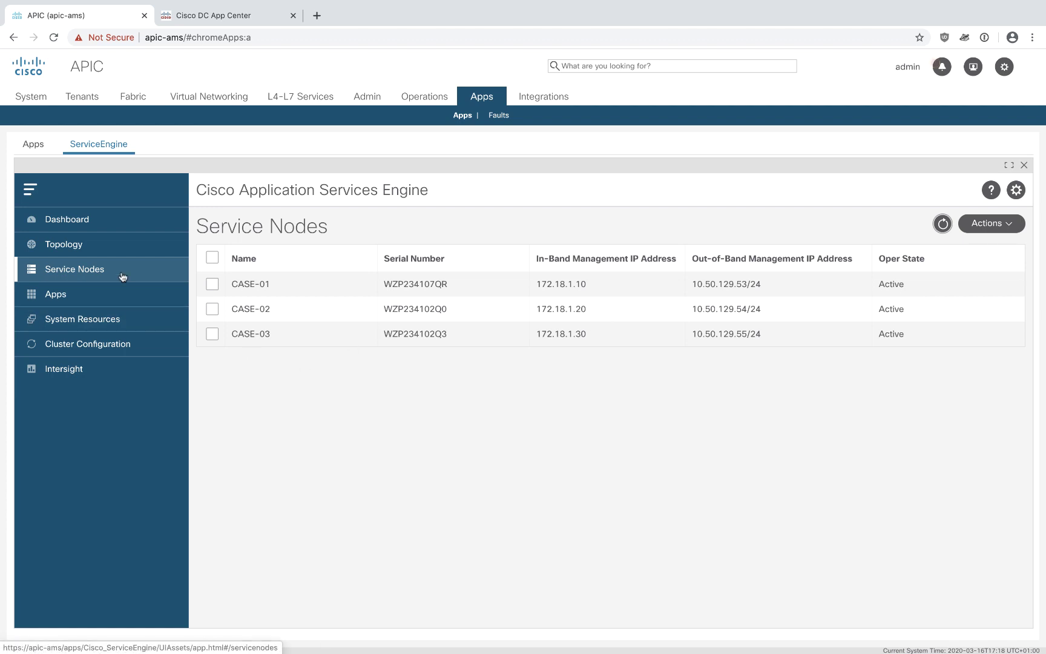
# View the service node topology and the cluster dashboard, and open the Service Engine's Intersight page.
pyautogui.click(71, 244)
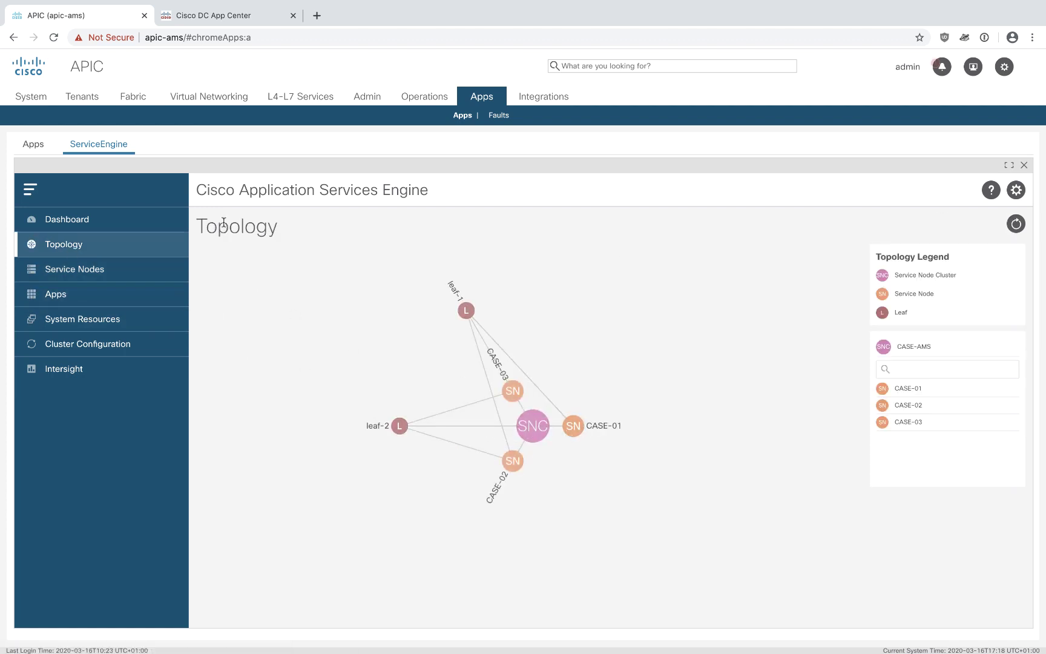
pyautogui.click(60, 220)
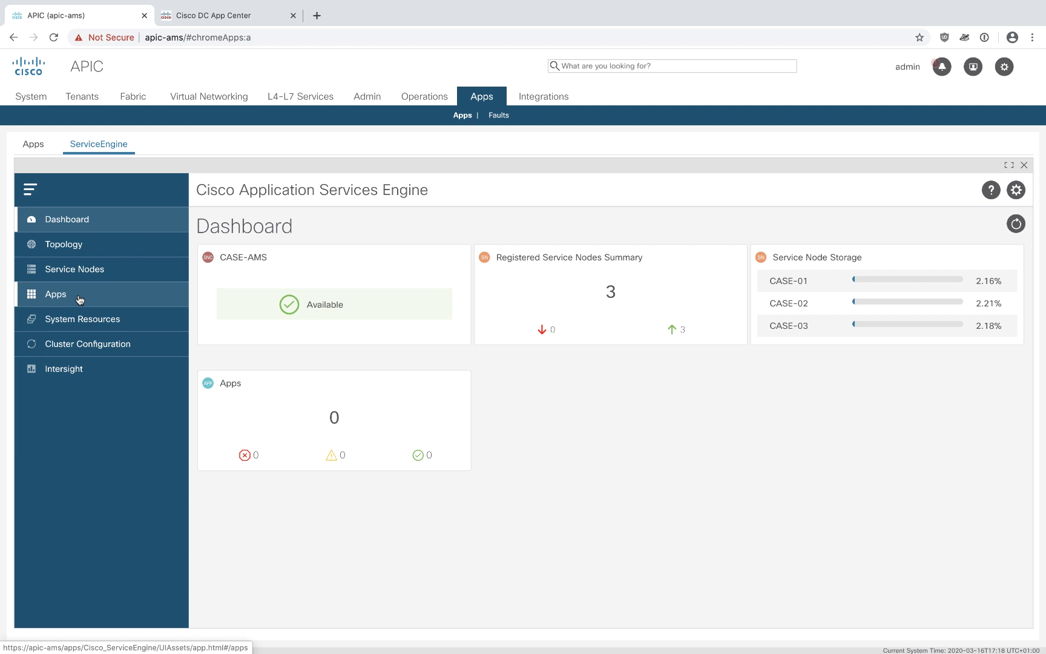
pyautogui.click(71, 372)
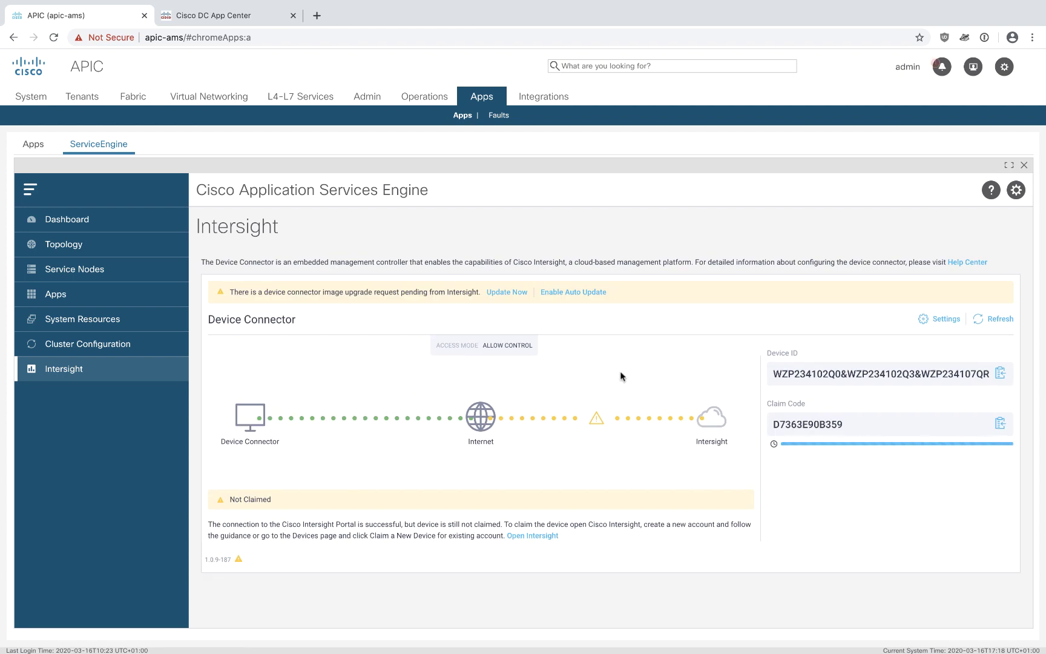
# Update the device connector image and claim the Service Engine cluster in Intersight using its device ID and claim code.
pyautogui.click(513, 293)
pyautogui.click(701, 486)
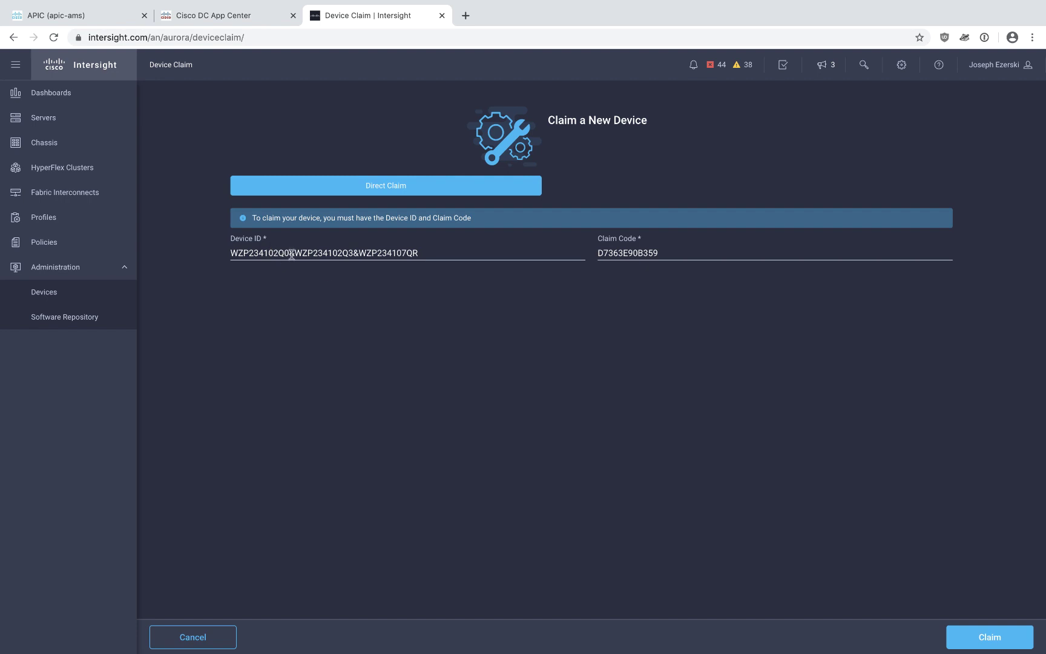
pyautogui.click(983, 641)
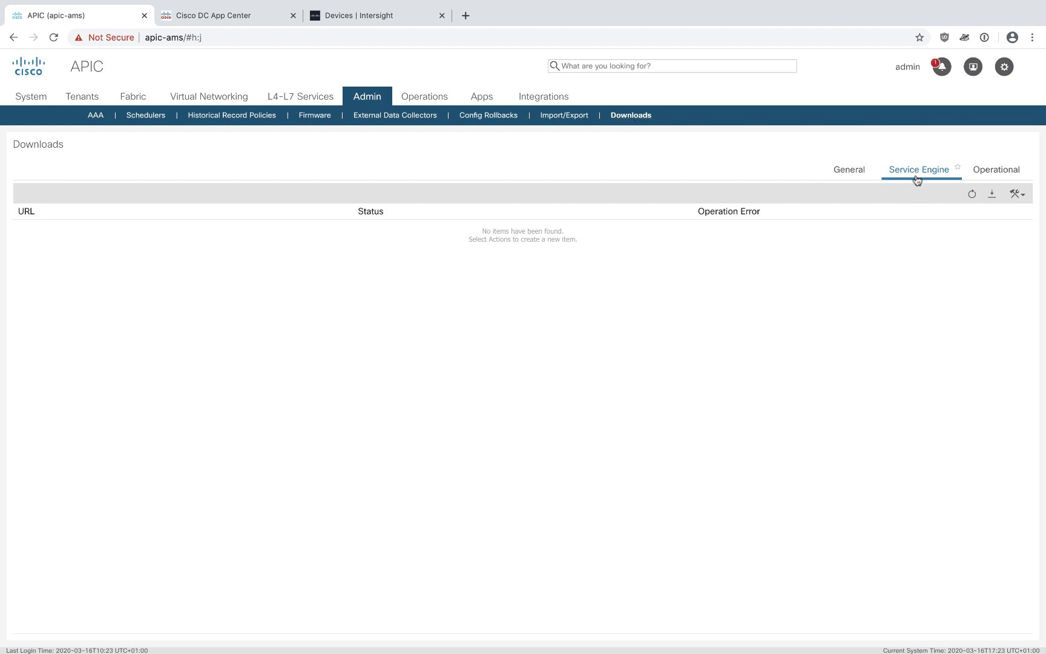
pyautogui.click(1018, 195)
pyautogui.click(1011, 212)
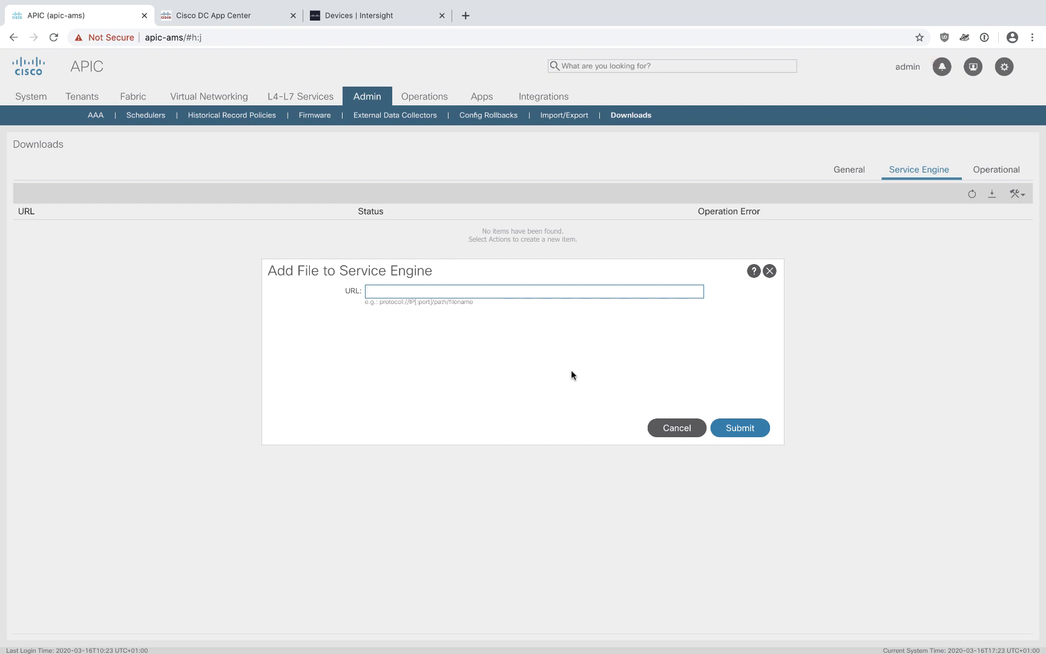
pyautogui.write('http://10.50.129.110/sw/Cisco-NIR-2.1.2.aci')
pyautogui.click(740, 427)
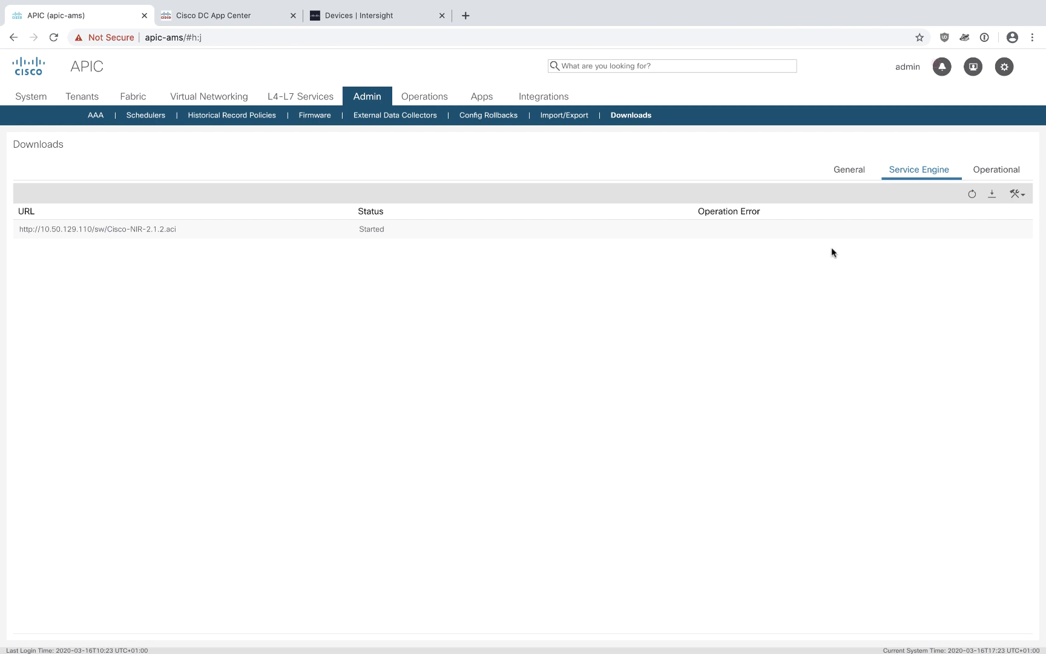
pyautogui.click(1000, 172)
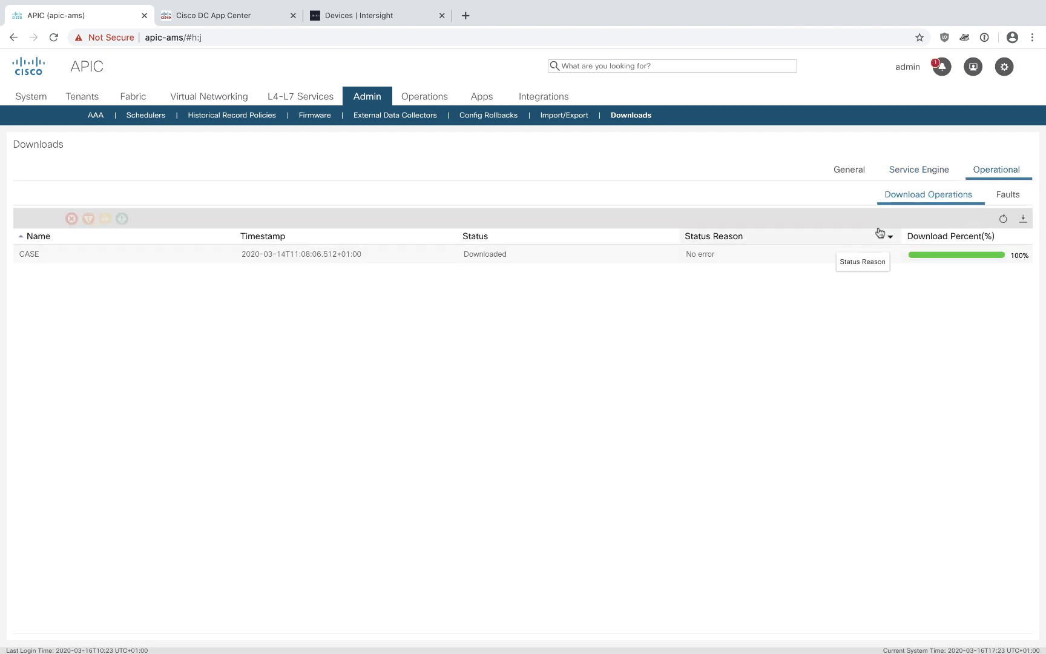
pyautogui.click(922, 175)
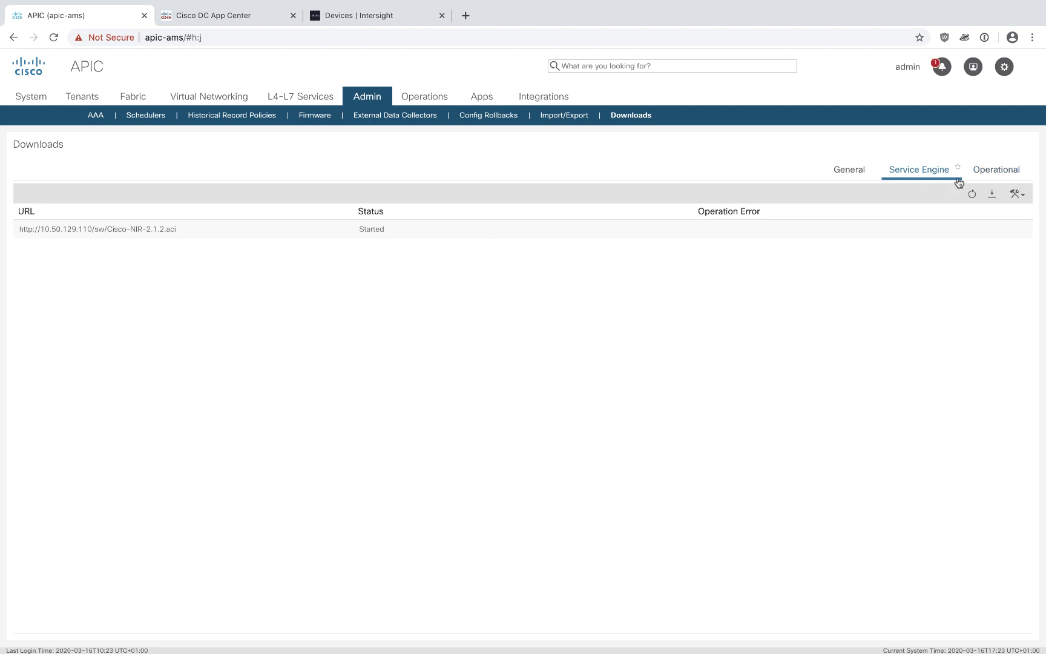
pyautogui.click(1018, 194)
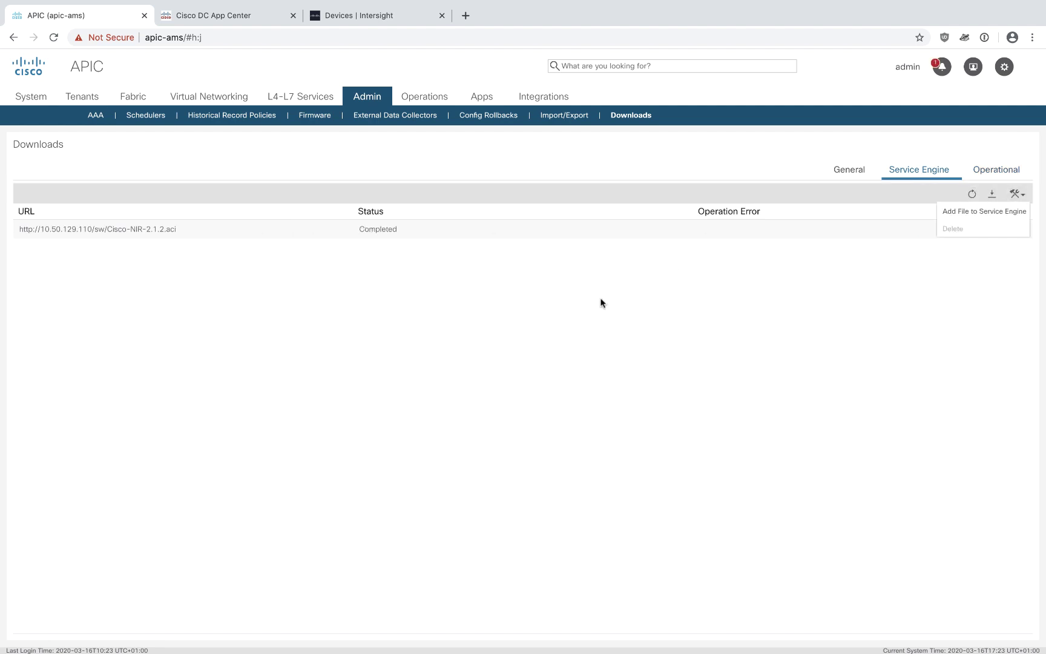
pyautogui.click(352, 291)
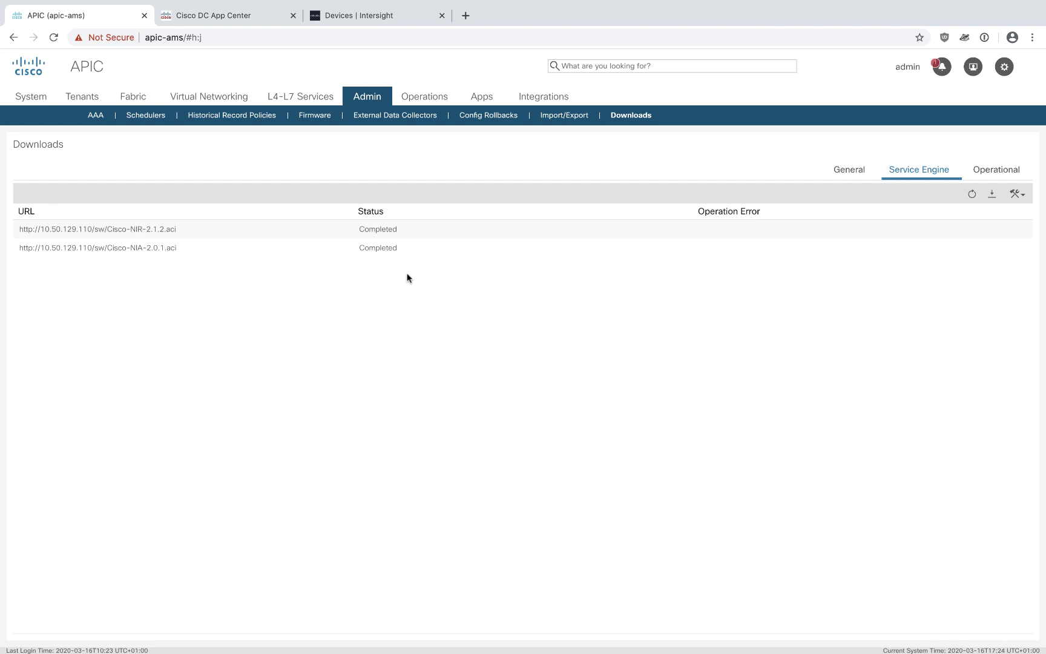
# View the apps installed on APIC and examine the status of the apps running on the Service Engine cluster.
pyautogui.click(483, 100)
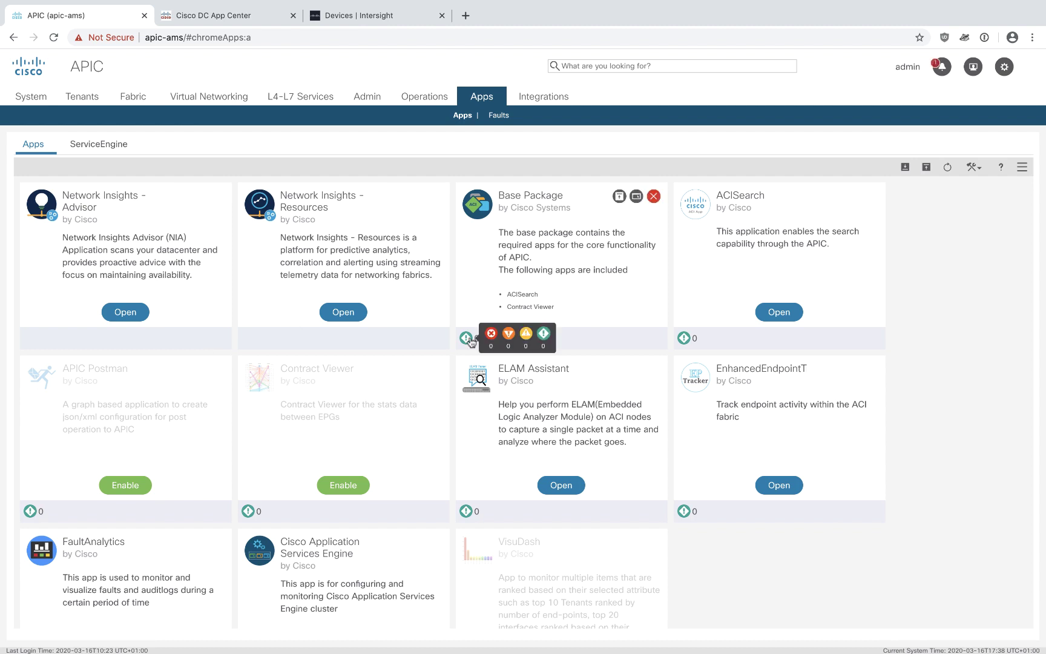
pyautogui.click(96, 155)
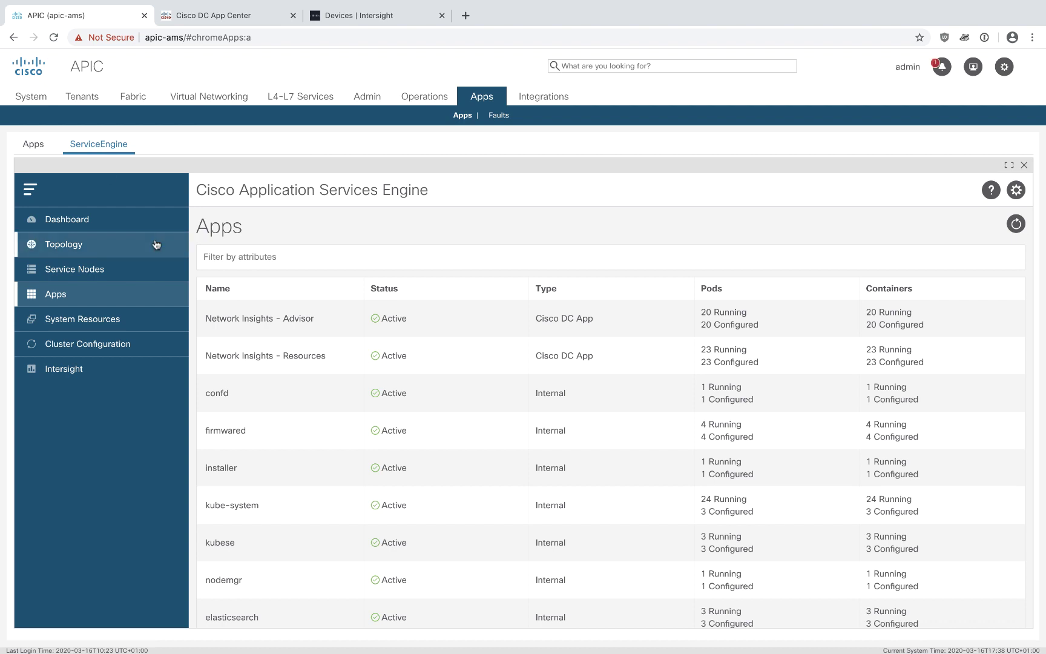